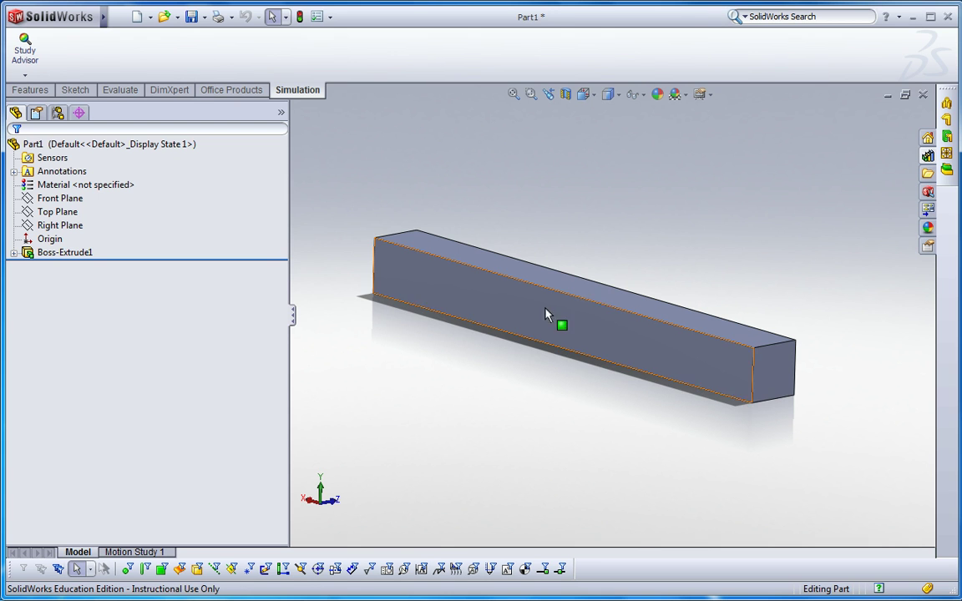
# Orbit the view slightly to look at the beam from a different angle.
pyautogui.moveTo(620, 253); pyautogui.dragTo(608, 242, button='middle')
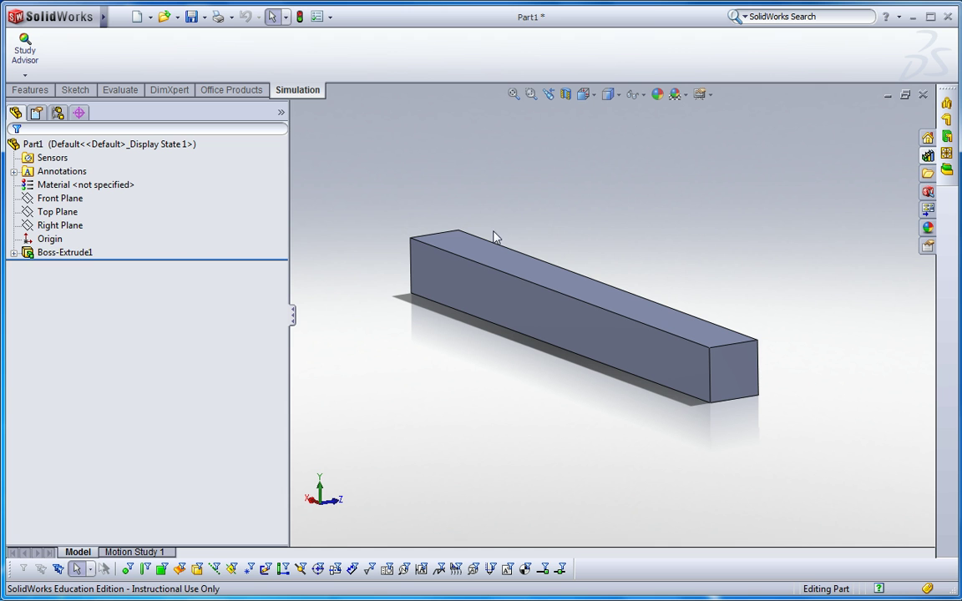
pyautogui.moveTo(566, 210); pyautogui.dragTo(568, 211, button='middle')
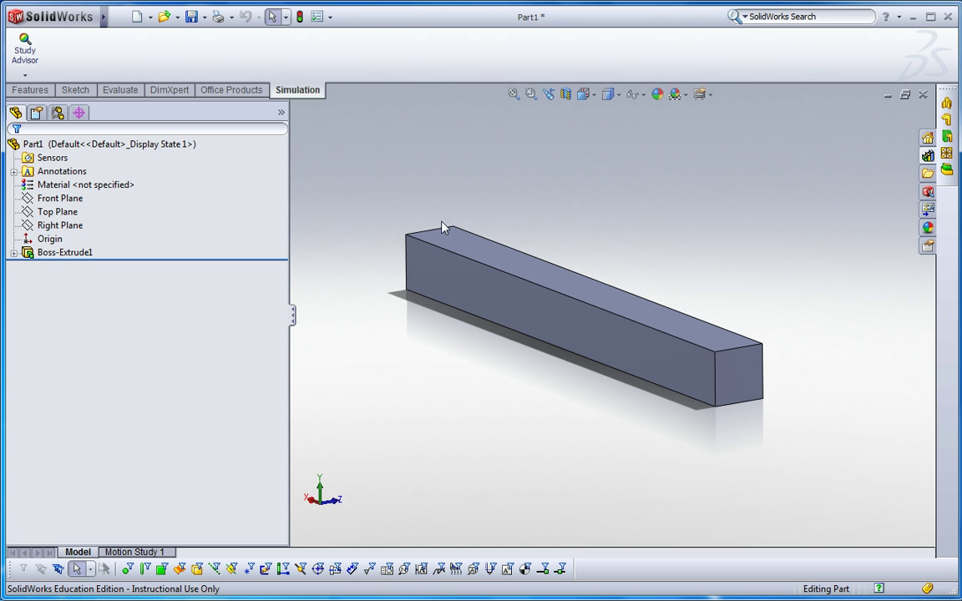
# Create a new static simulation study named Study 1.
pyautogui.click(25, 75)
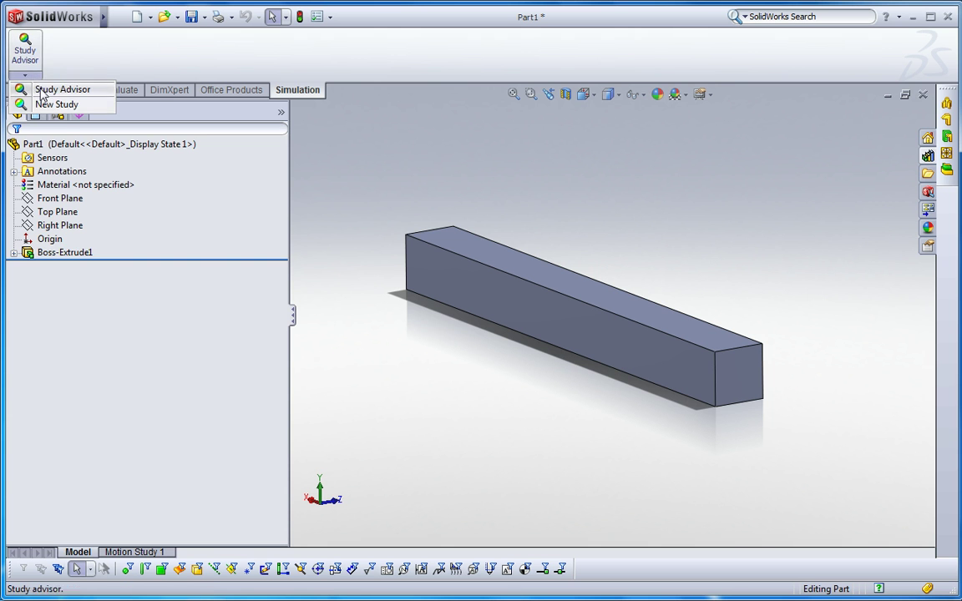
pyautogui.click(56, 104)
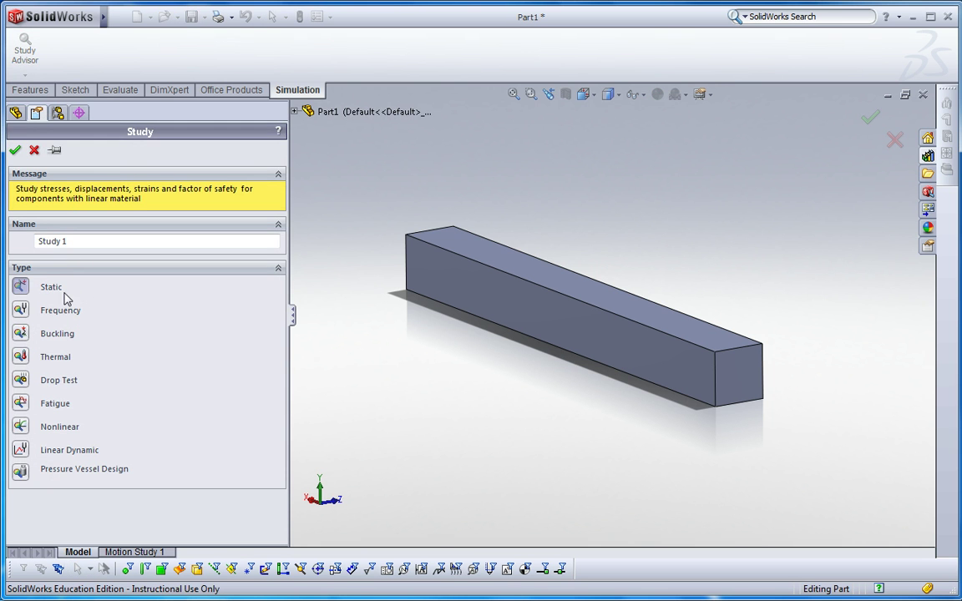
pyautogui.click(16, 150)
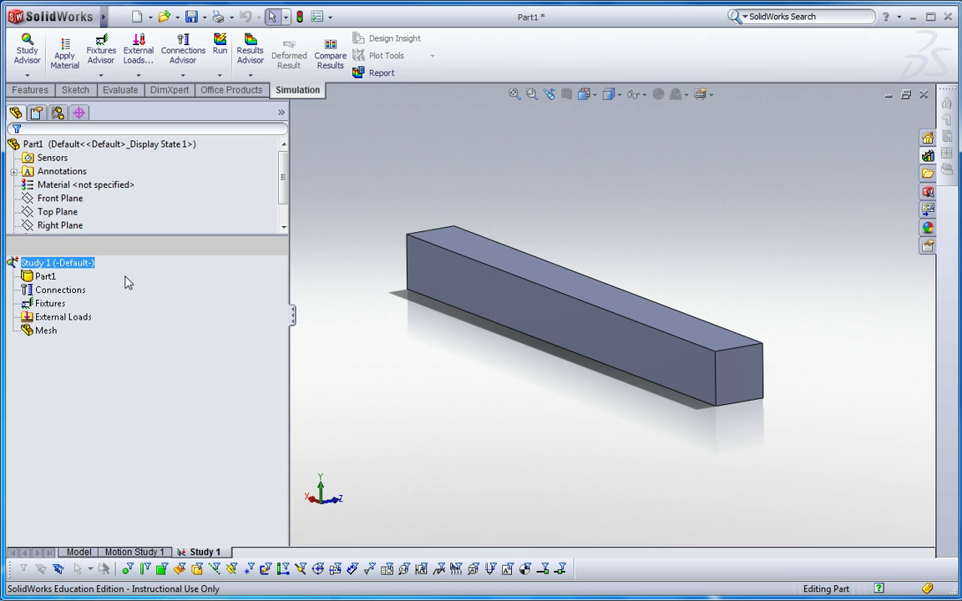
# Assign Aluminium Alloys > 6061 Alloy as the beam's material.
pyautogui.rightClick(46, 276)
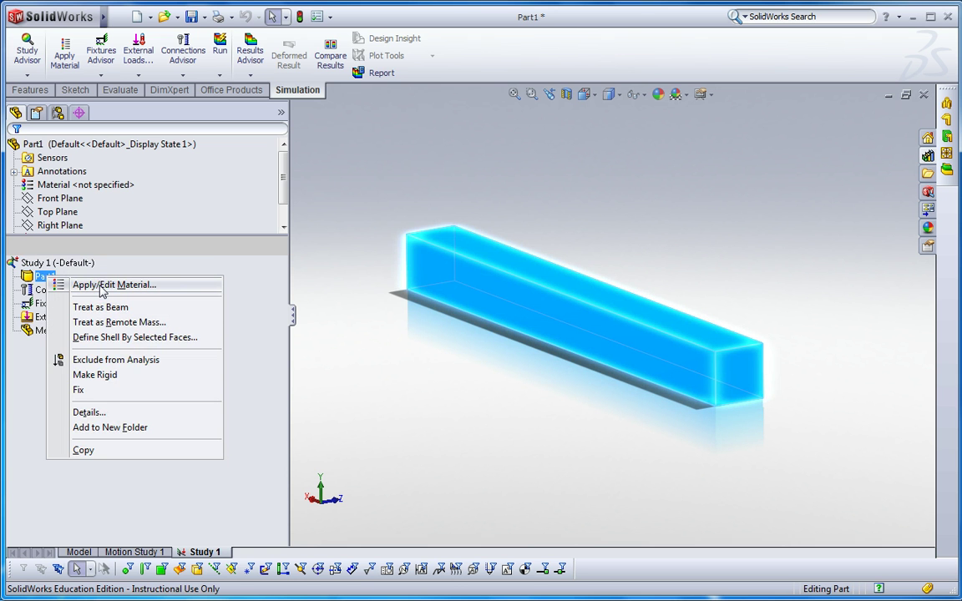
pyautogui.click(102, 286)
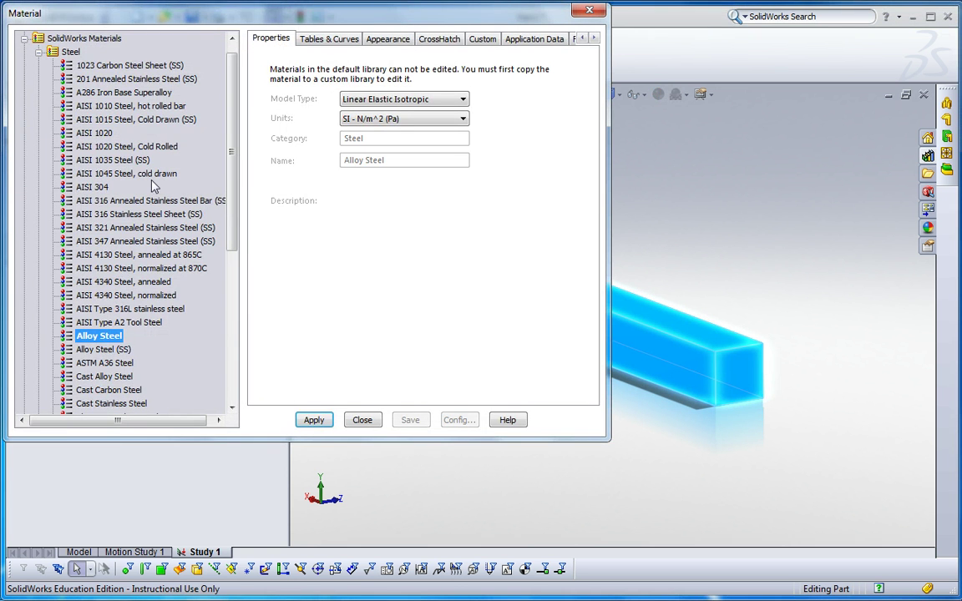
pyautogui.click(38, 53)
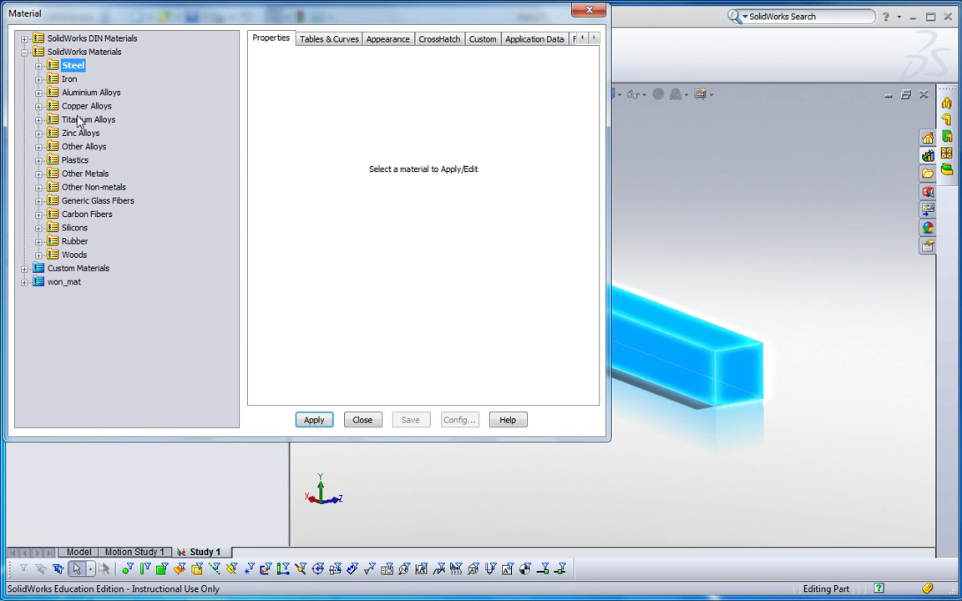
pyautogui.doubleClick(72, 92)
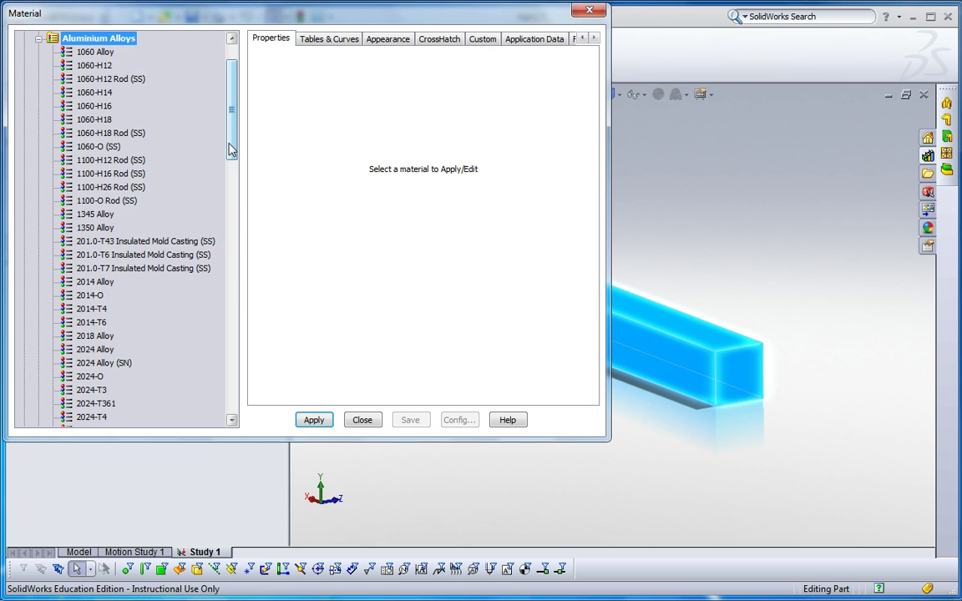
pyautogui.moveTo(233, 150); pyautogui.dragTo(232, 272)
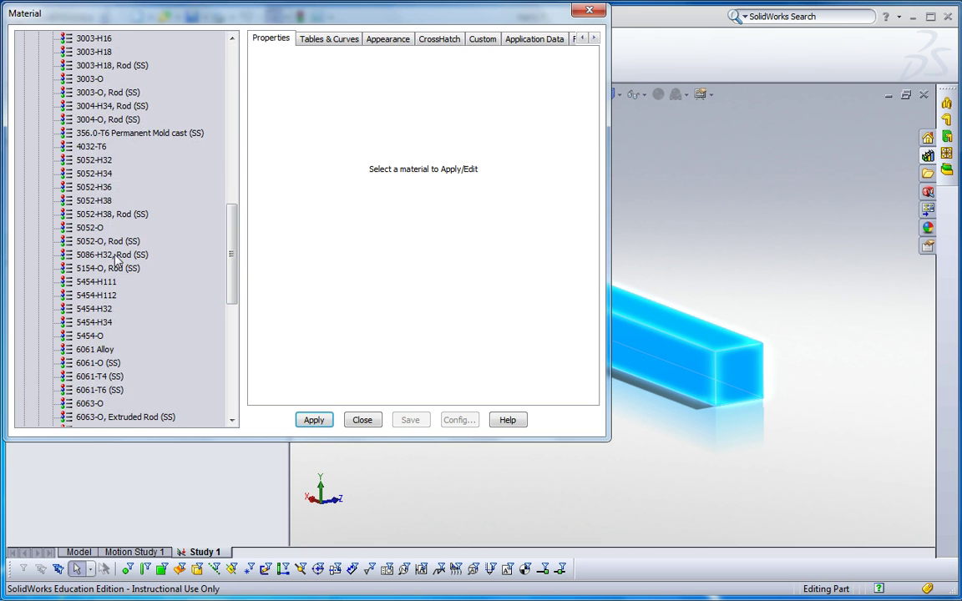
pyautogui.click(98, 349)
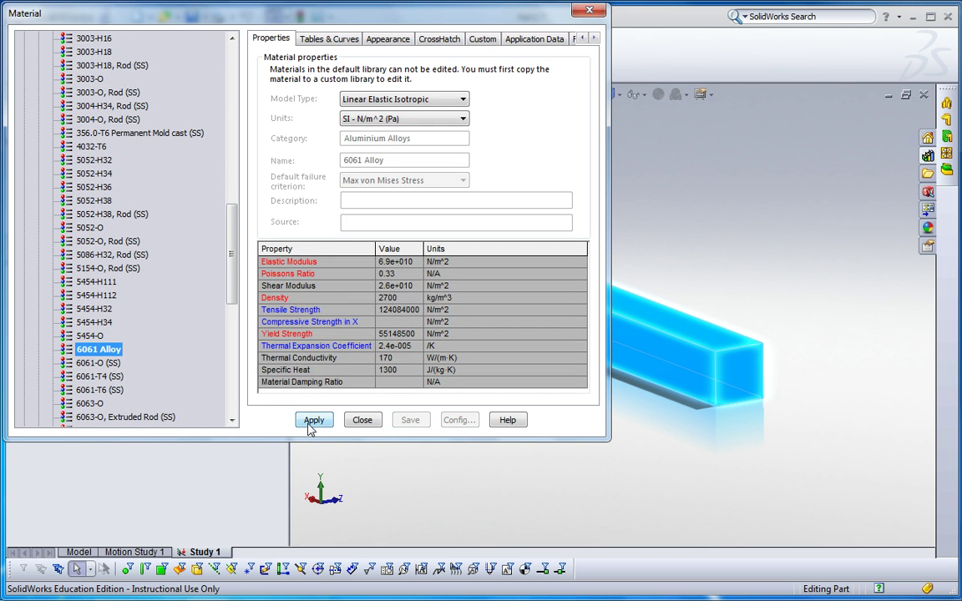
pyautogui.click(309, 422)
pyautogui.click(365, 420)
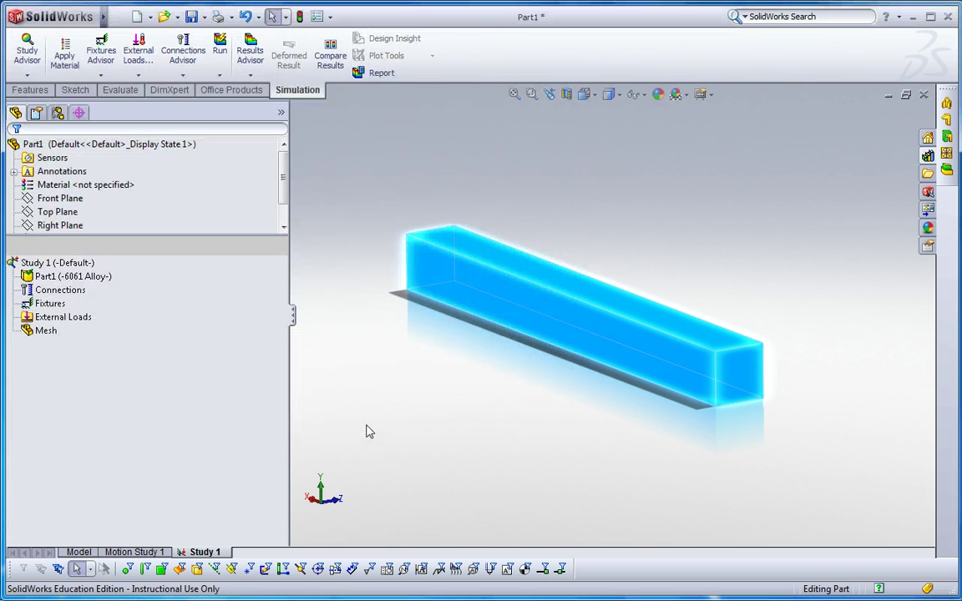
# Add a Fixed Geometry restraint (Fixed-1) on the bar's left end face.
pyautogui.click(79, 306)
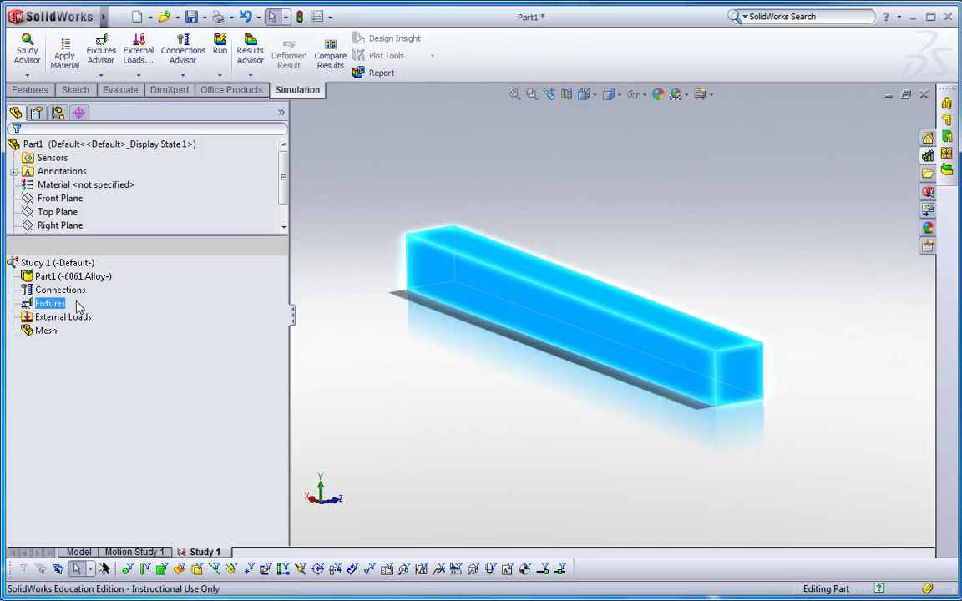
pyautogui.rightClick(53, 304)
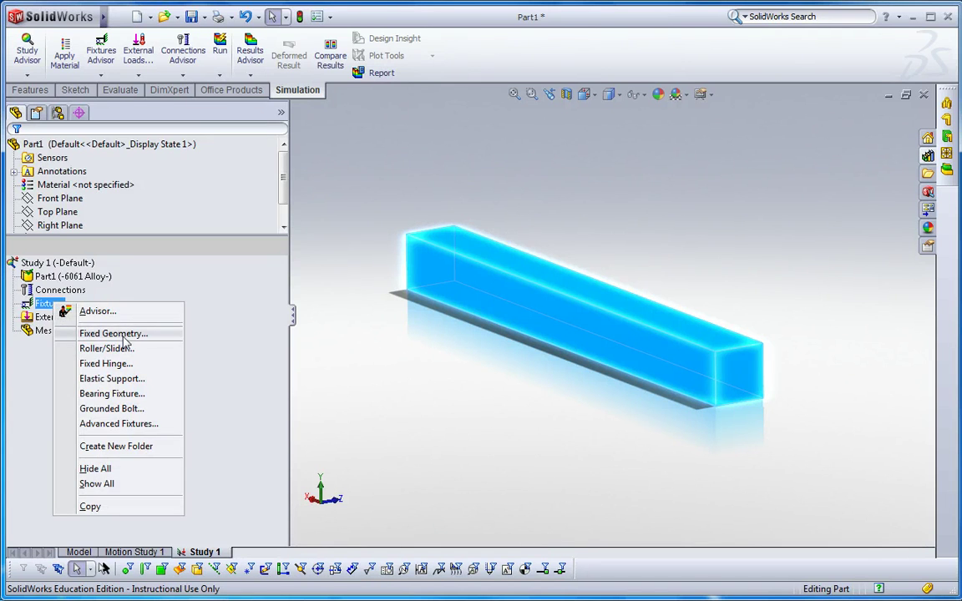
pyautogui.click(114, 334)
pyautogui.moveTo(408, 324); pyautogui.dragTo(511, 316, button='middle')
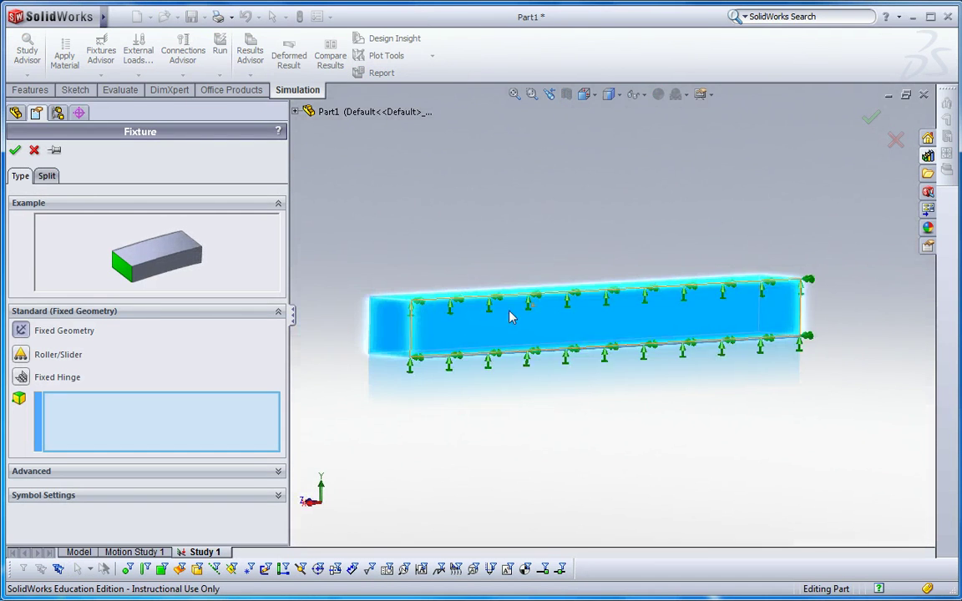
pyautogui.click(398, 328)
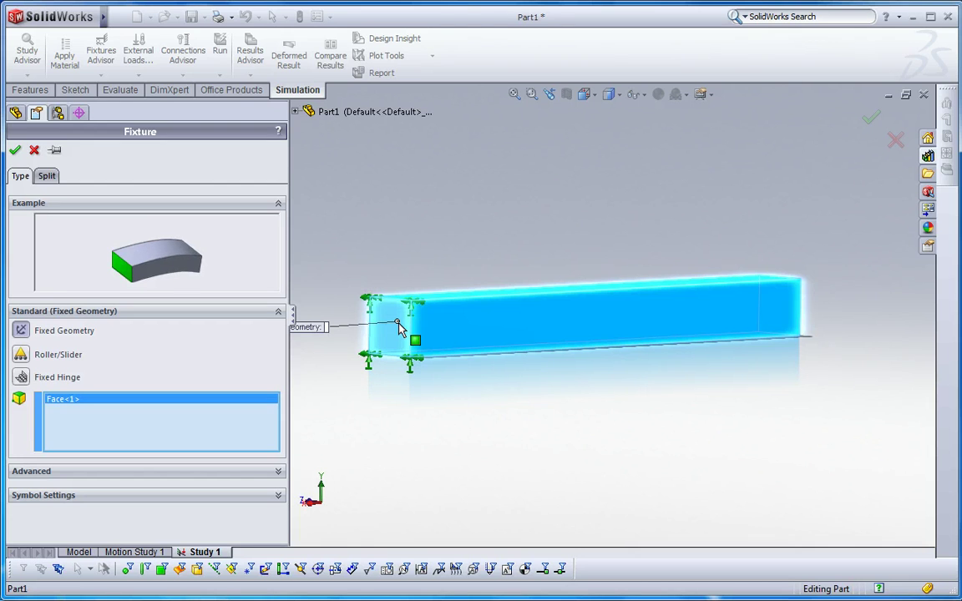
pyautogui.click(15, 151)
pyautogui.moveTo(730, 243); pyautogui.dragTo(589, 275, button='middle')
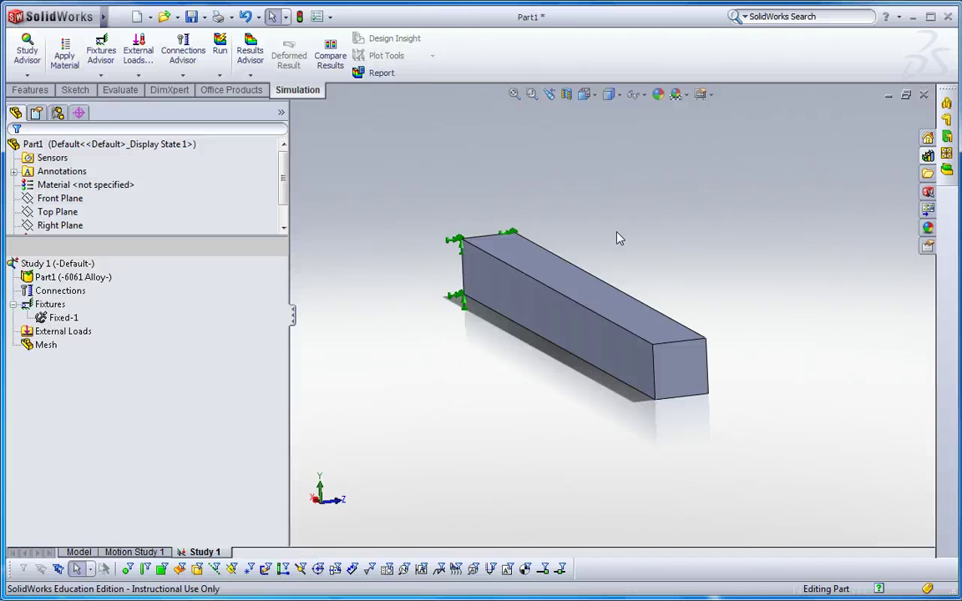
# In Study 1's Flow/Thermal Effects properties, set reference temperature at zero strain to 20 Celsius.
pyautogui.click(250, 298)
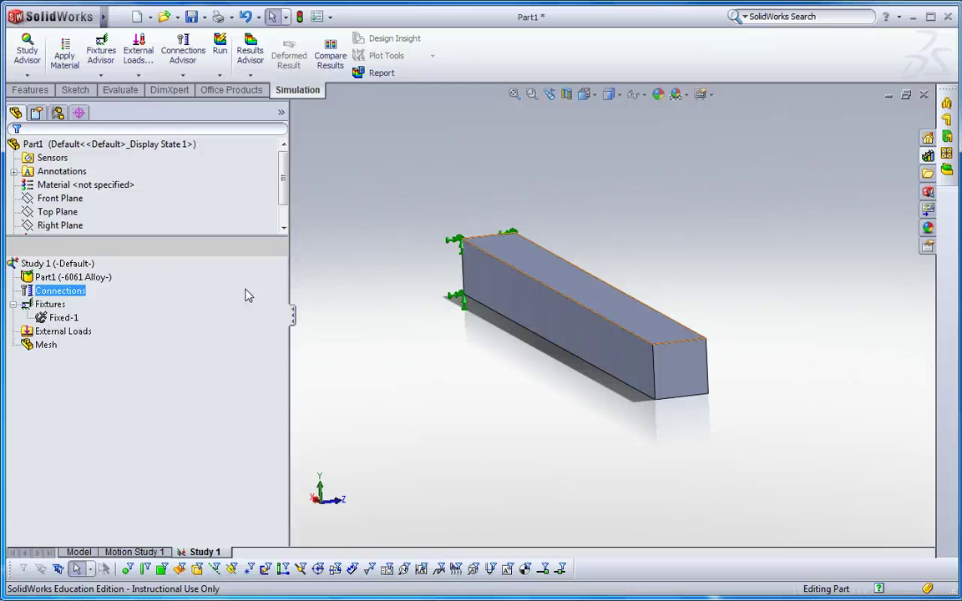
pyautogui.rightClick(74, 266)
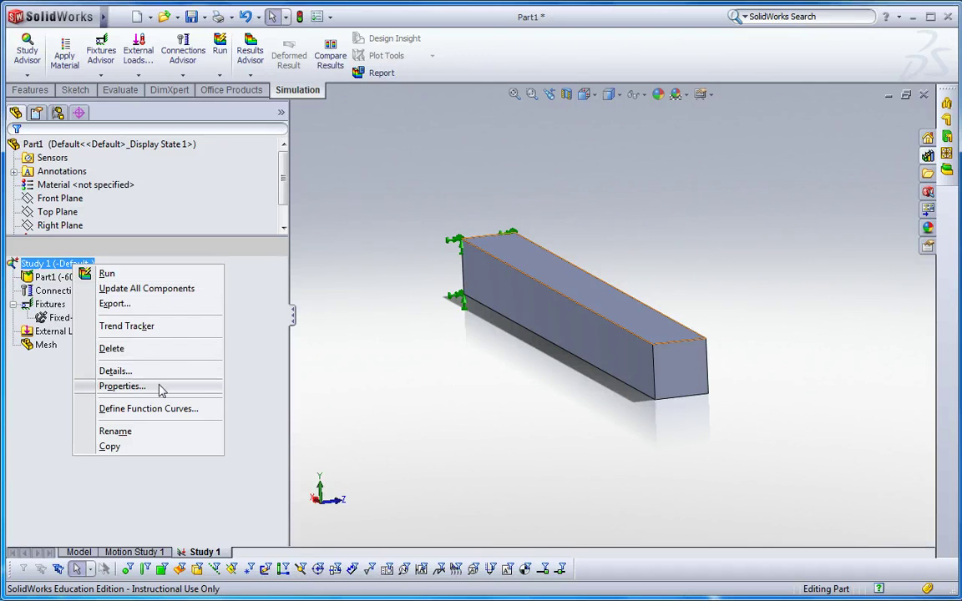
pyautogui.click(131, 387)
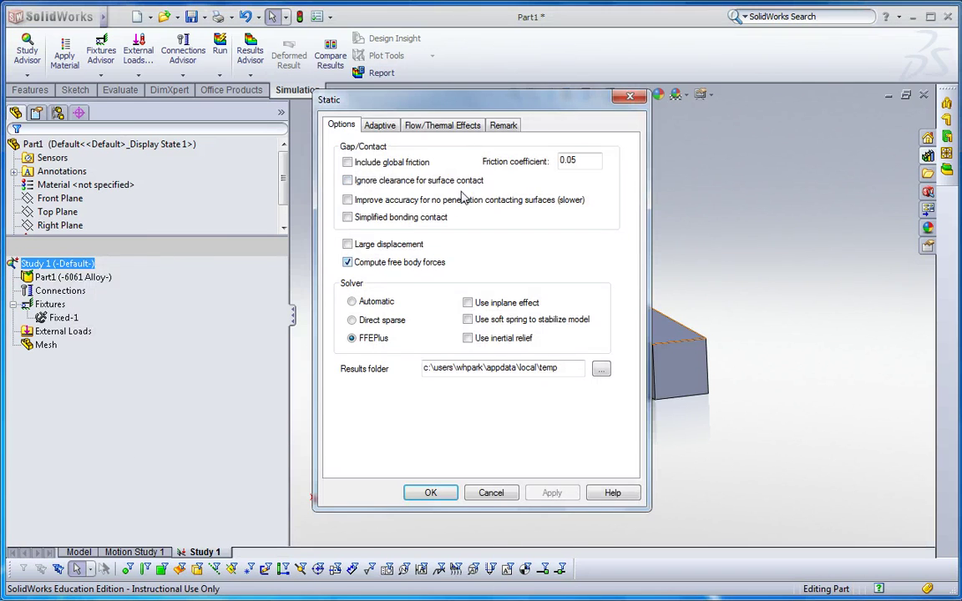
pyautogui.moveTo(434, 92); pyautogui.dragTo(487, 102)
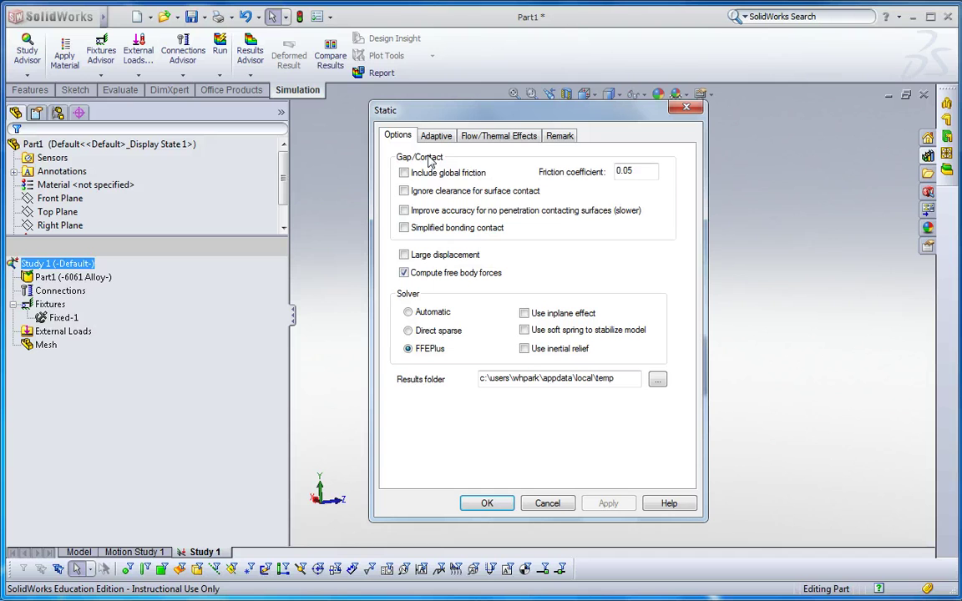
pyautogui.click(495, 137)
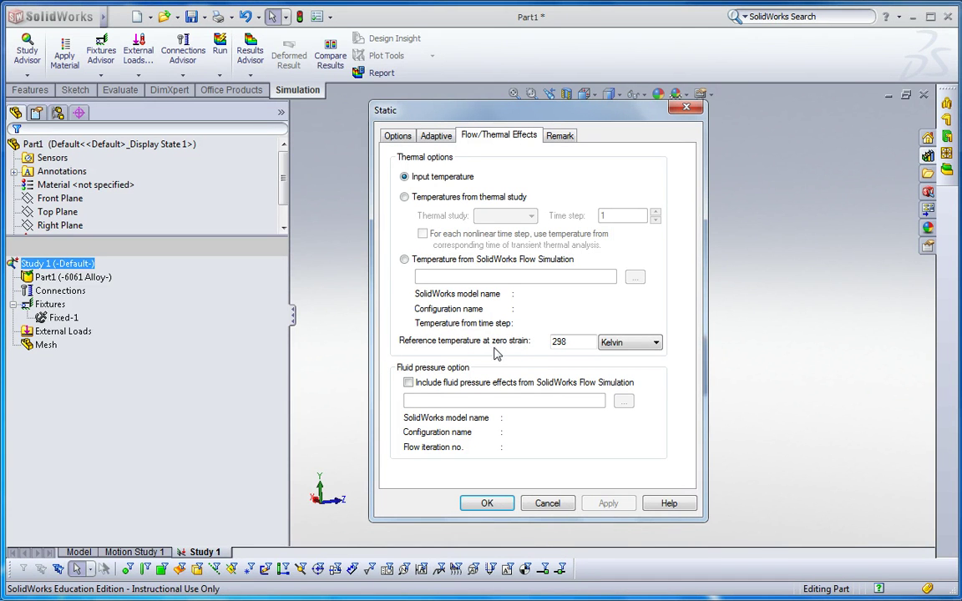
pyautogui.click(618, 344)
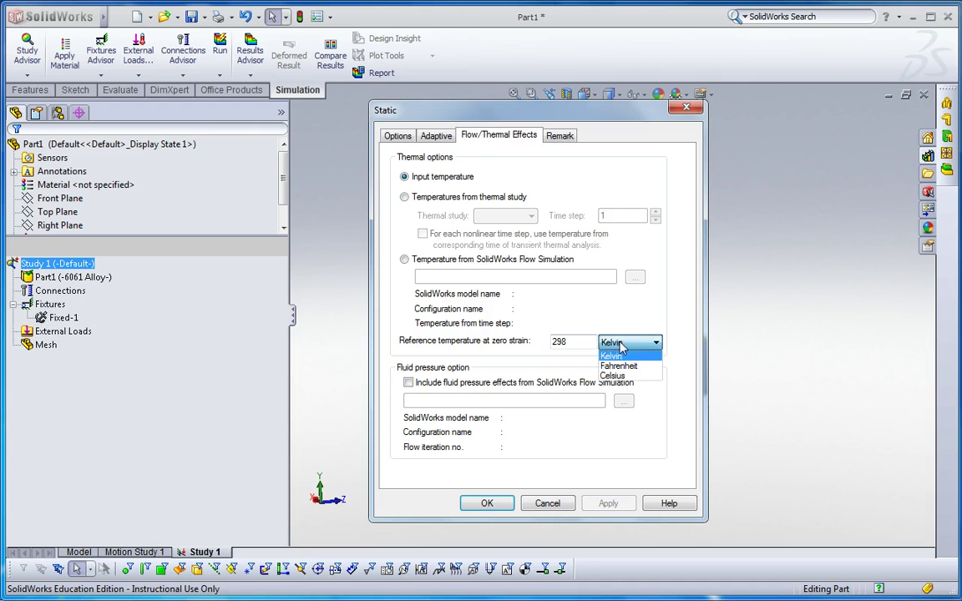
pyautogui.click(624, 373)
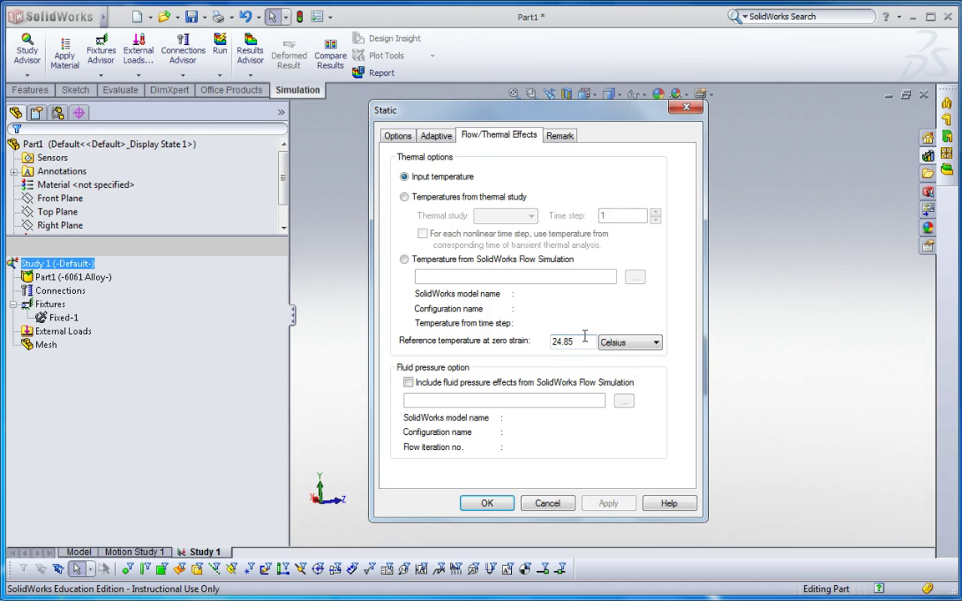
pyautogui.moveTo(583, 341); pyautogui.dragTo(516, 349)
pyautogui.write('20')
pyautogui.click(488, 503)
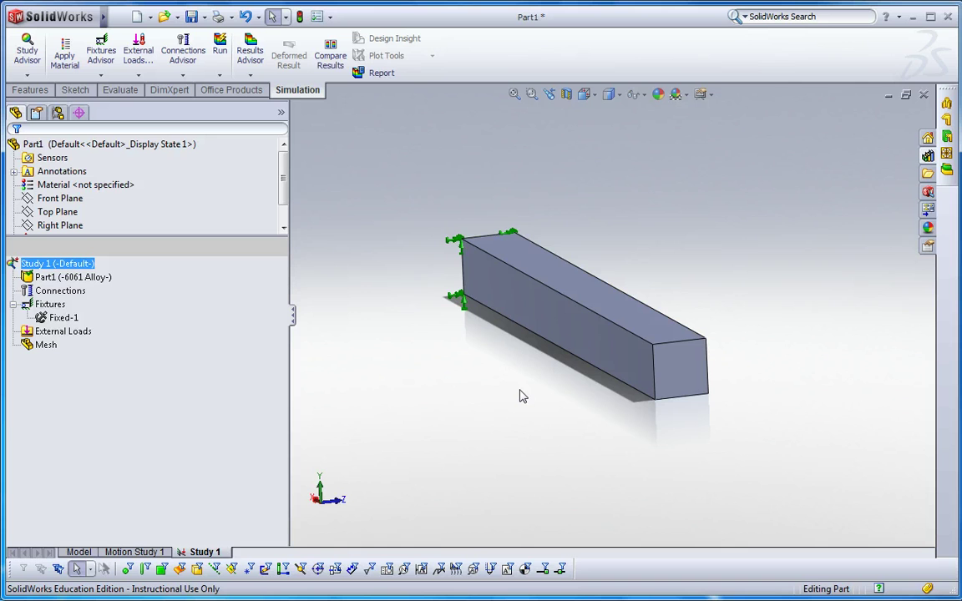
pyautogui.moveTo(526, 397); pyautogui.dragTo(537, 399, button='middle')
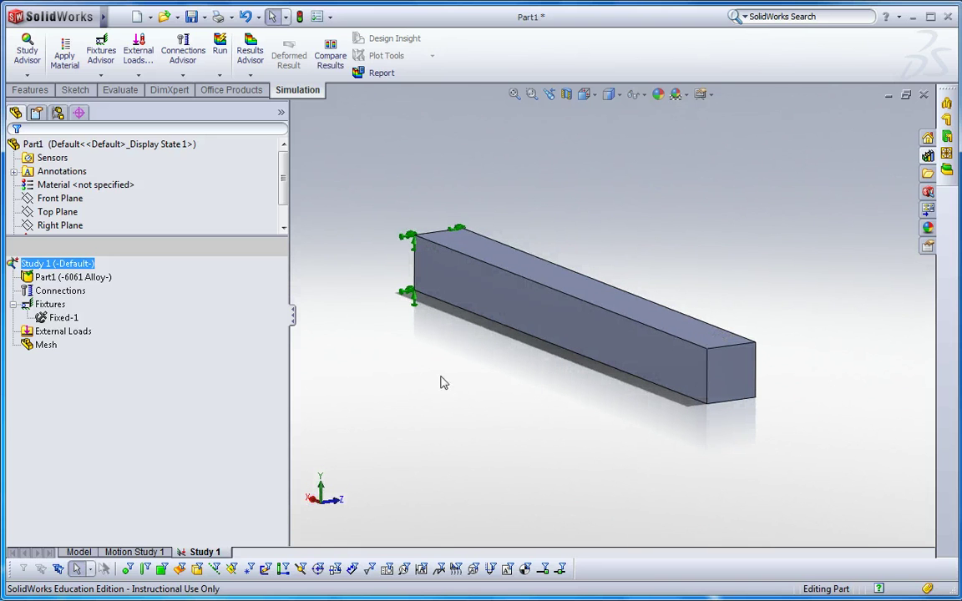
pyautogui.click(48, 345)
# Start a Temperature load under External Loads, currently at 0 Kelvin.
pyautogui.click(77, 332)
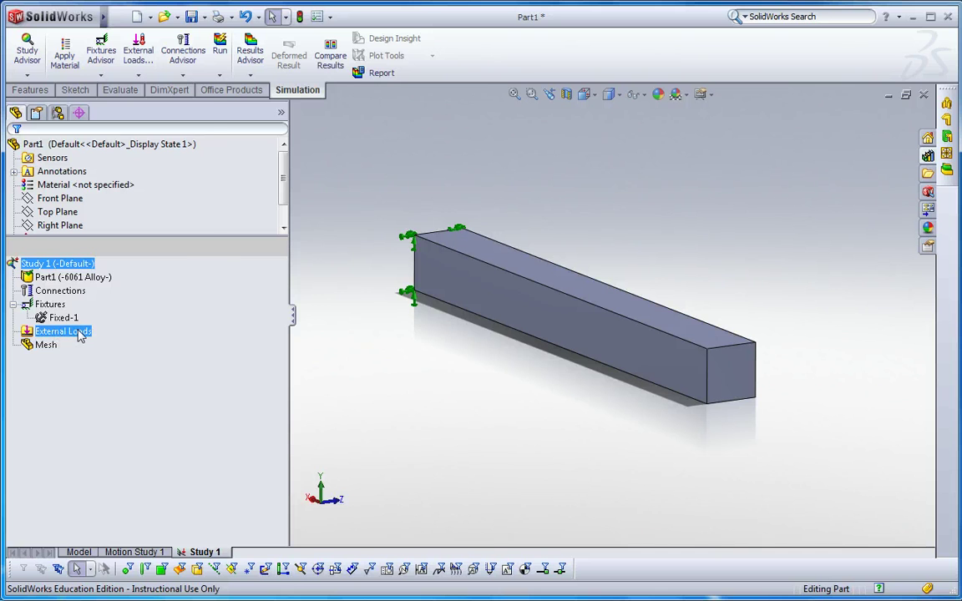
pyautogui.rightClick(79, 334)
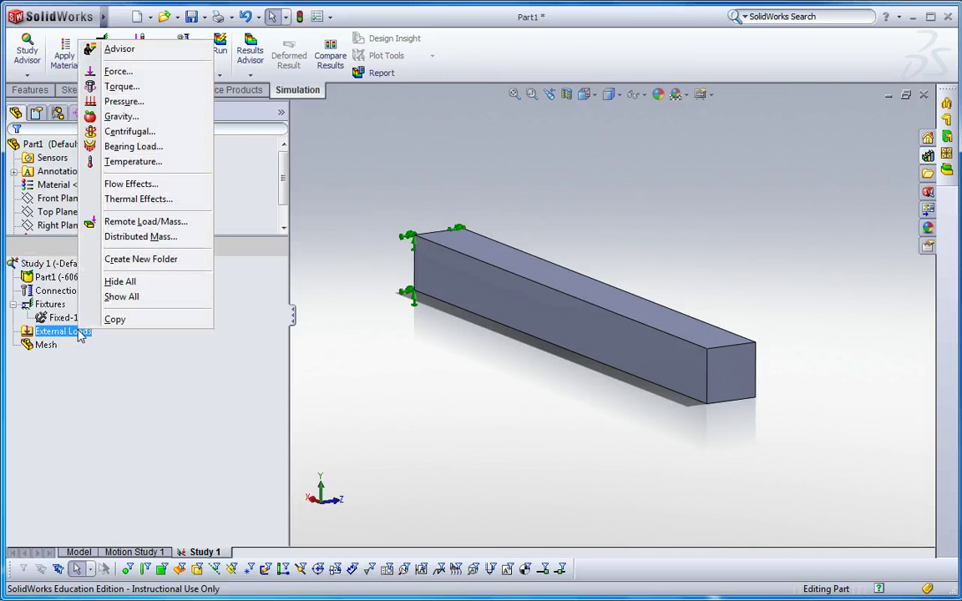
pyautogui.click(134, 162)
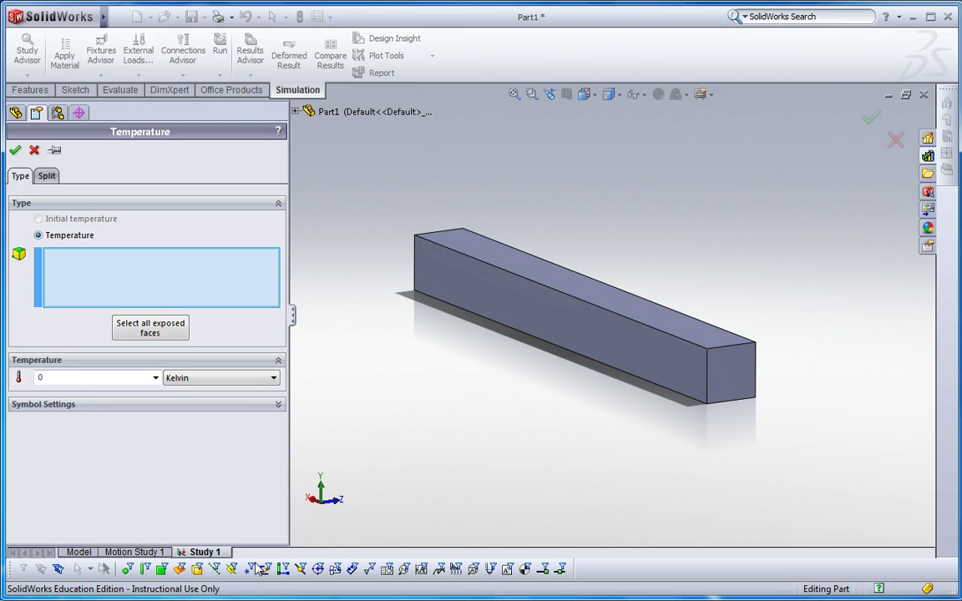
pyautogui.click(214, 569)
pyautogui.press('F5')
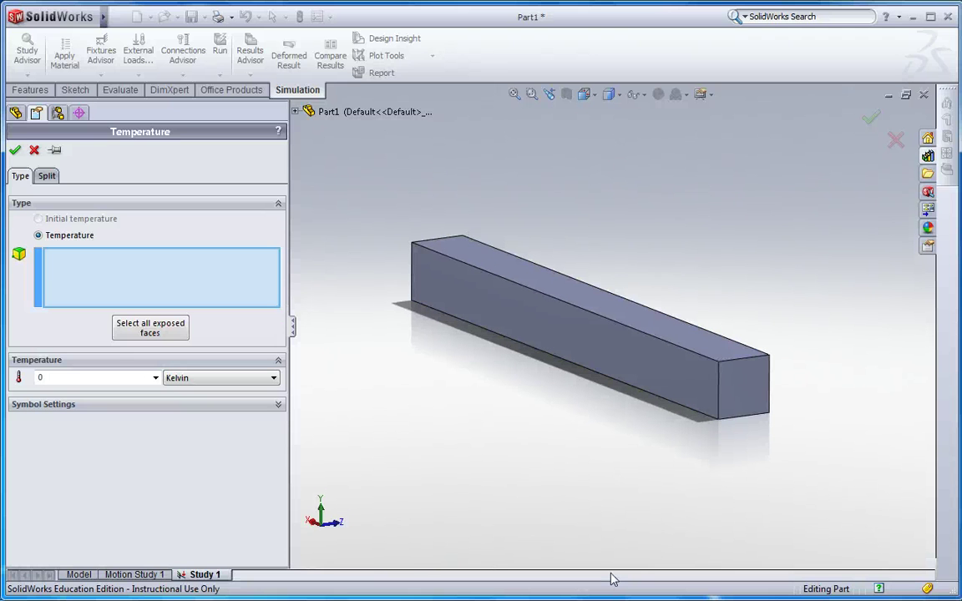
pyautogui.press('F5')
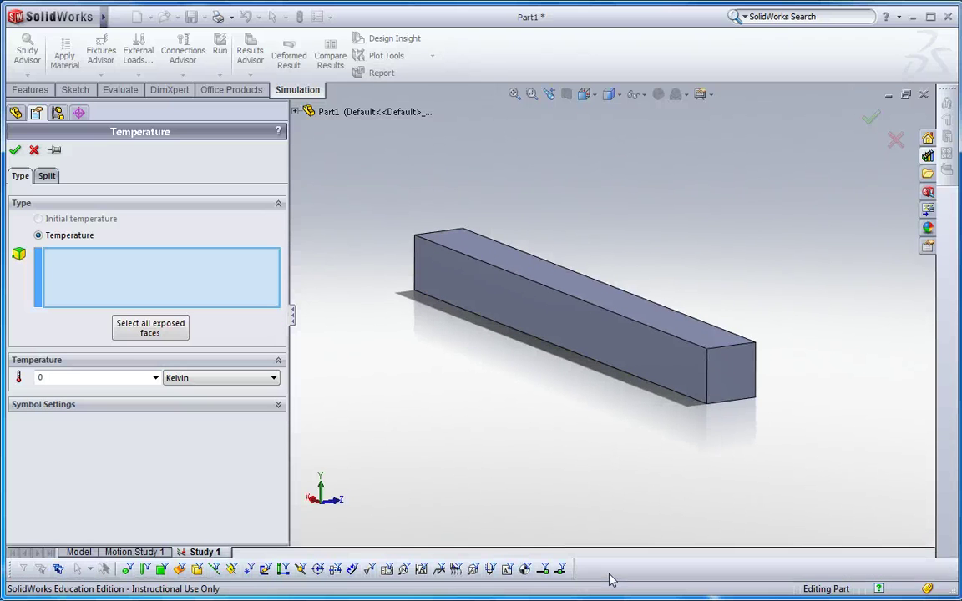
# Apply Temperature-1 at 21 Celsius to the whole beam body using the solid-body filter.
pyautogui.click(199, 570)
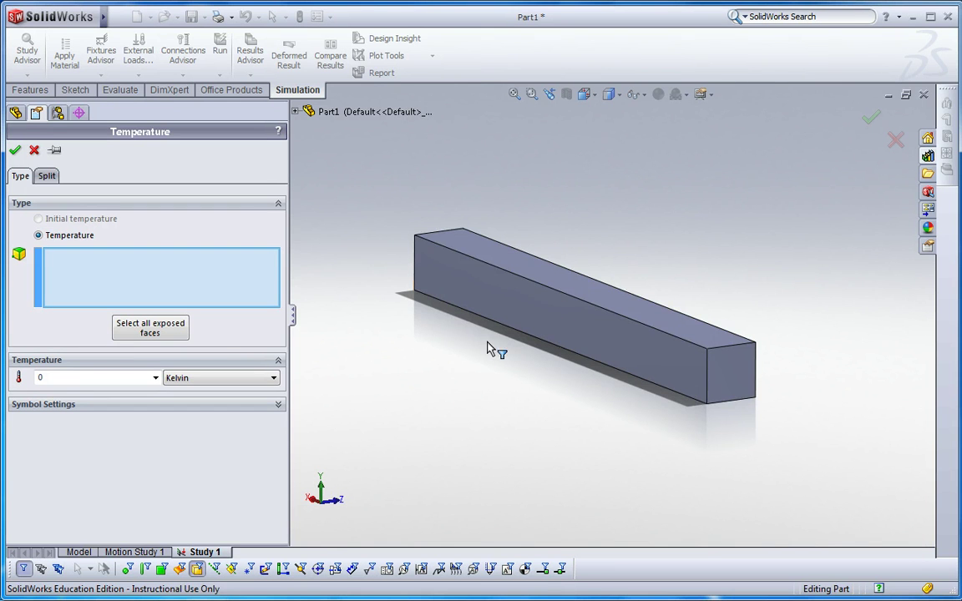
pyautogui.click(525, 310)
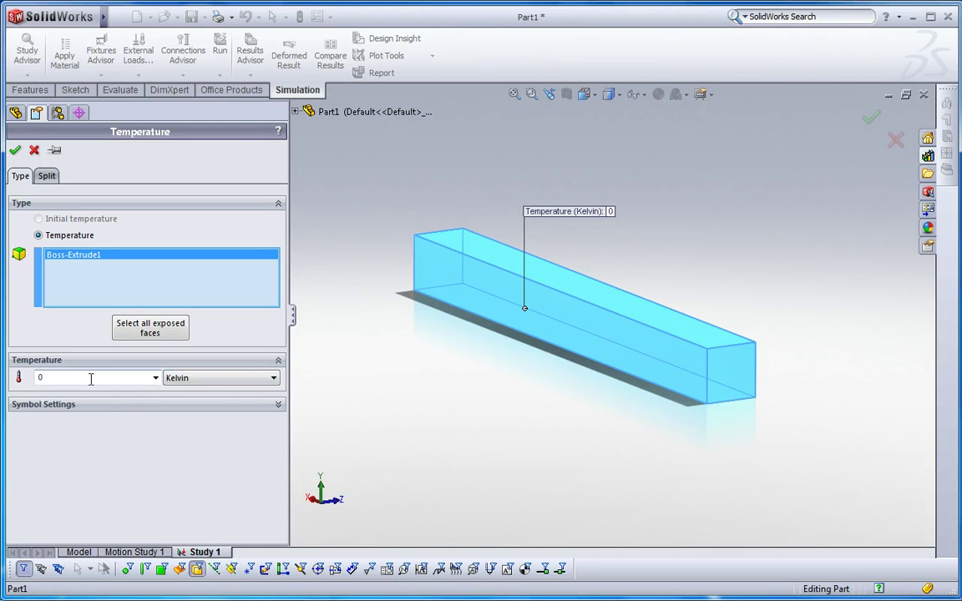
pyautogui.click(200, 378)
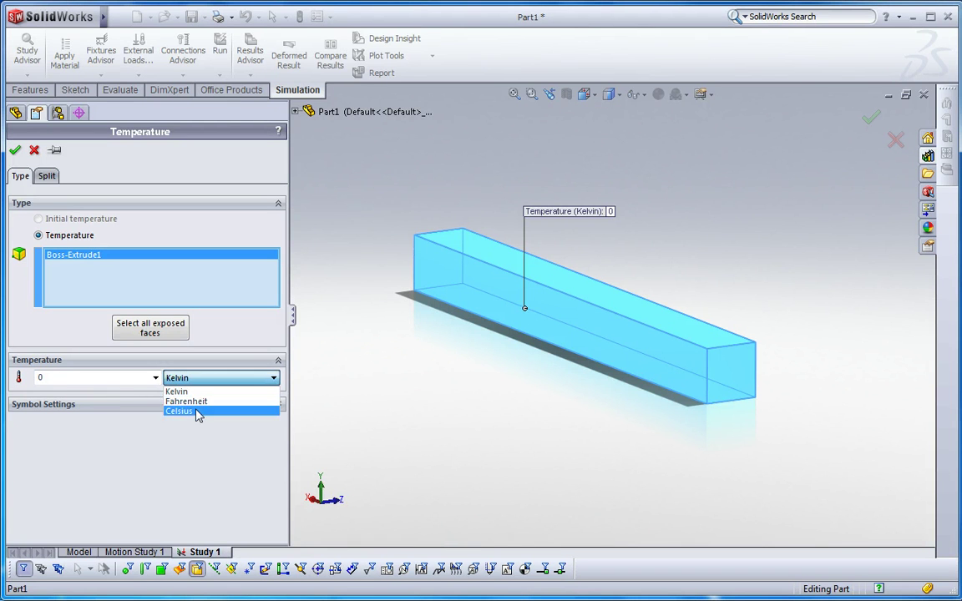
pyautogui.click(194, 411)
pyautogui.doubleClick(83, 378)
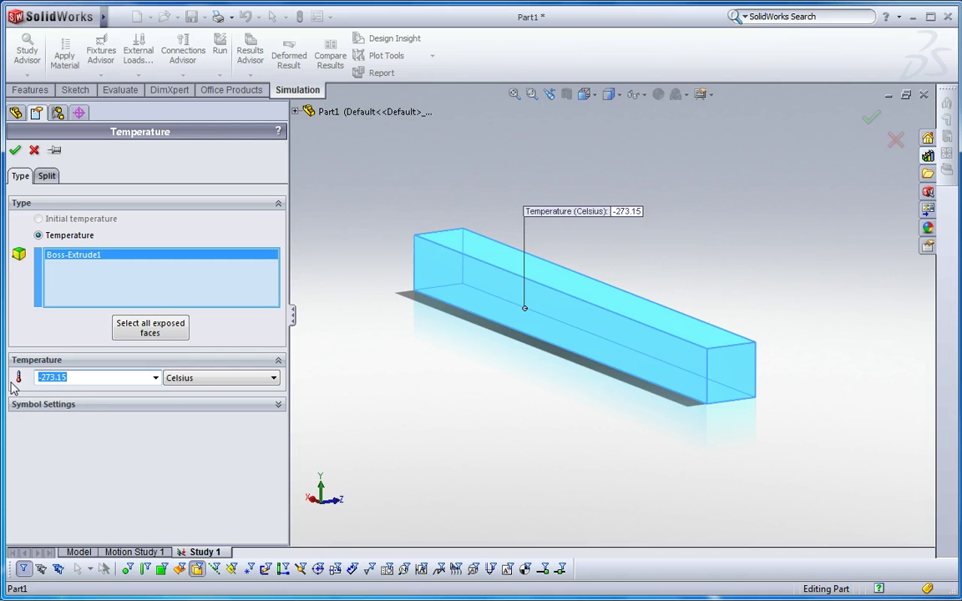
pyautogui.write('21')
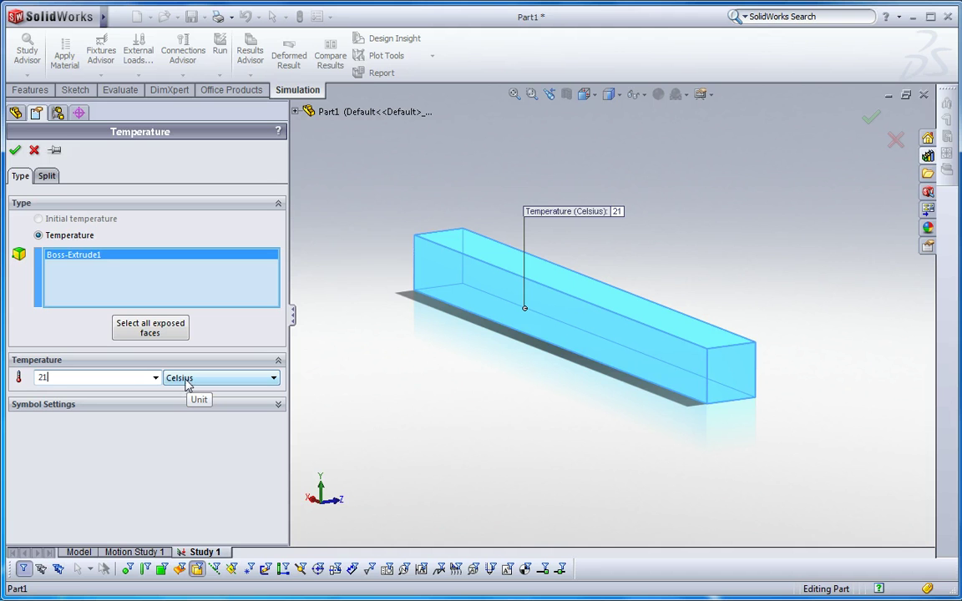
pyautogui.click(15, 152)
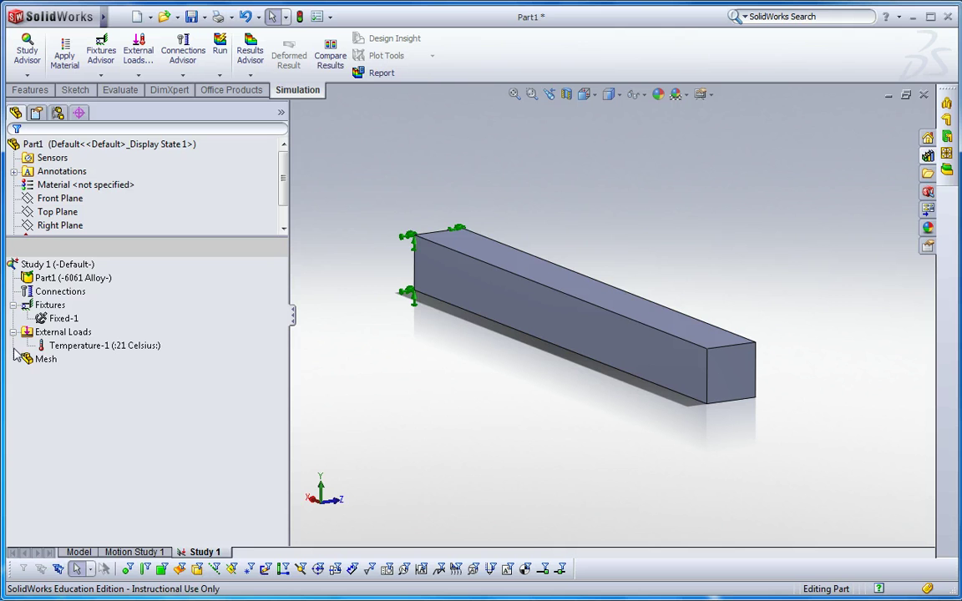
# Mesh the beam with default settings and run Study 1 to get von Mises results.
pyautogui.click(45, 359)
pyautogui.rightClick(48, 361)
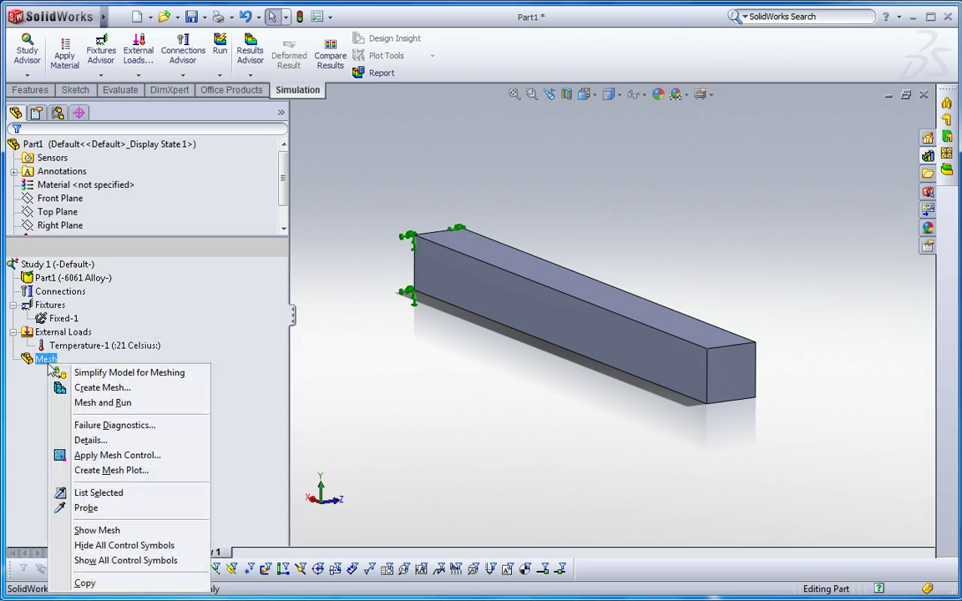
pyautogui.click(93, 386)
pyautogui.click(15, 150)
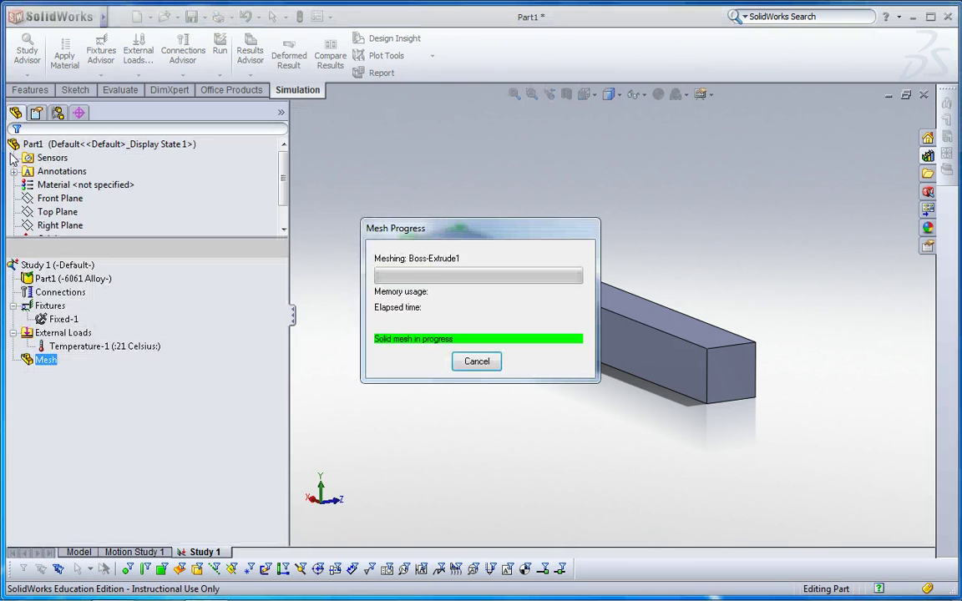
pyautogui.rightClick(75, 266)
pyautogui.press('Escape')
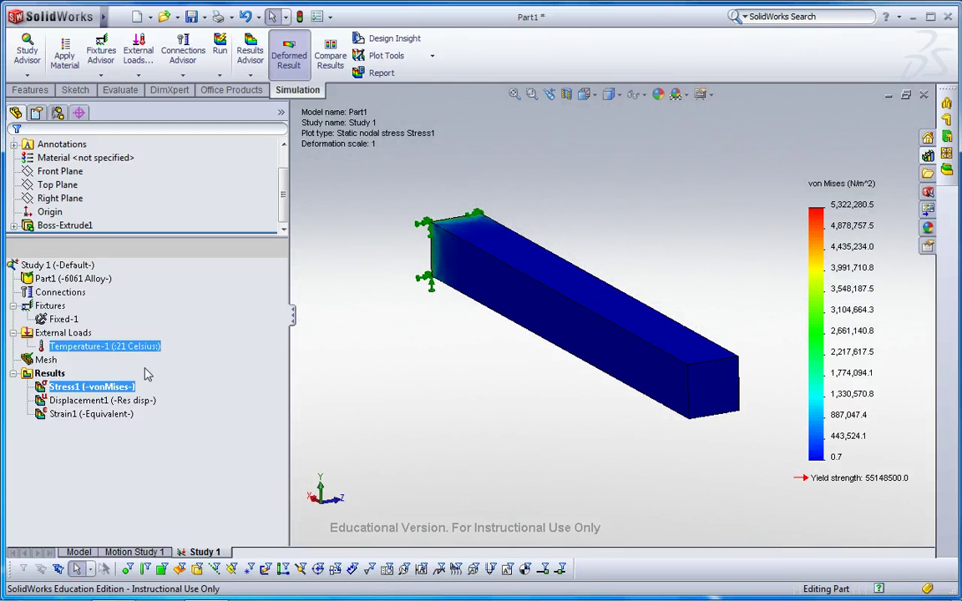
# Display the Displacement1 resultant plot, peaking at 2.435e-003 mm, and bring up its actions.
pyautogui.keyDown('ctrl'); pyautogui.click(128, 401); pyautogui.keyUp('ctrl')
pyautogui.doubleClick(80, 402)
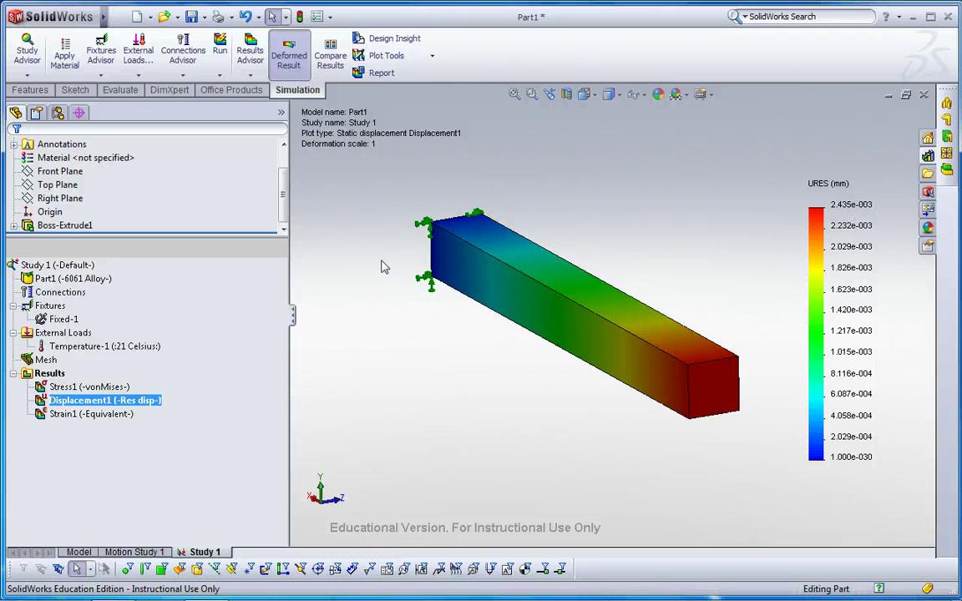
pyautogui.scroll(2, 709, 279)
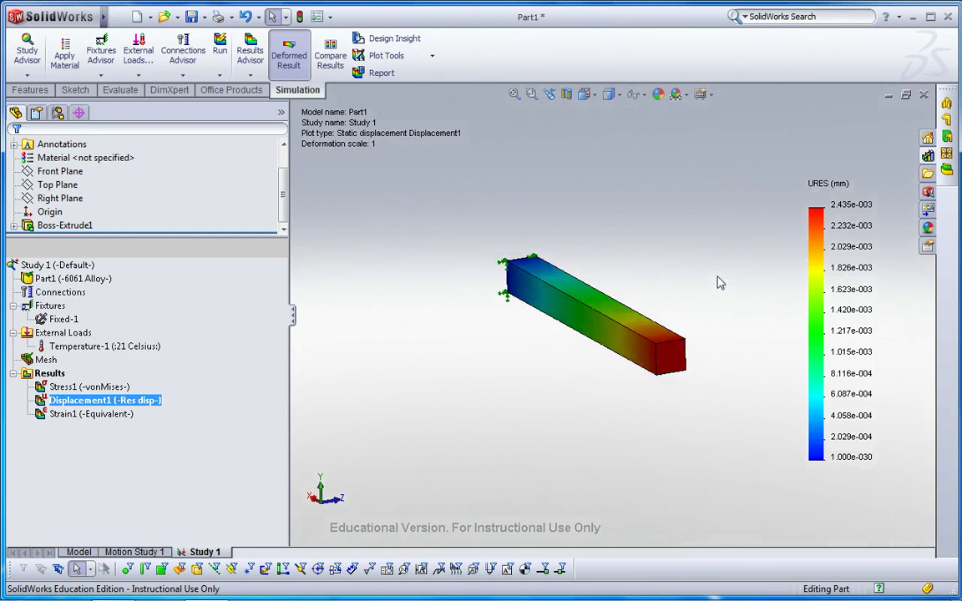
pyautogui.keyDown('ctrl'); pyautogui.click(125, 414); pyautogui.keyUp('ctrl')
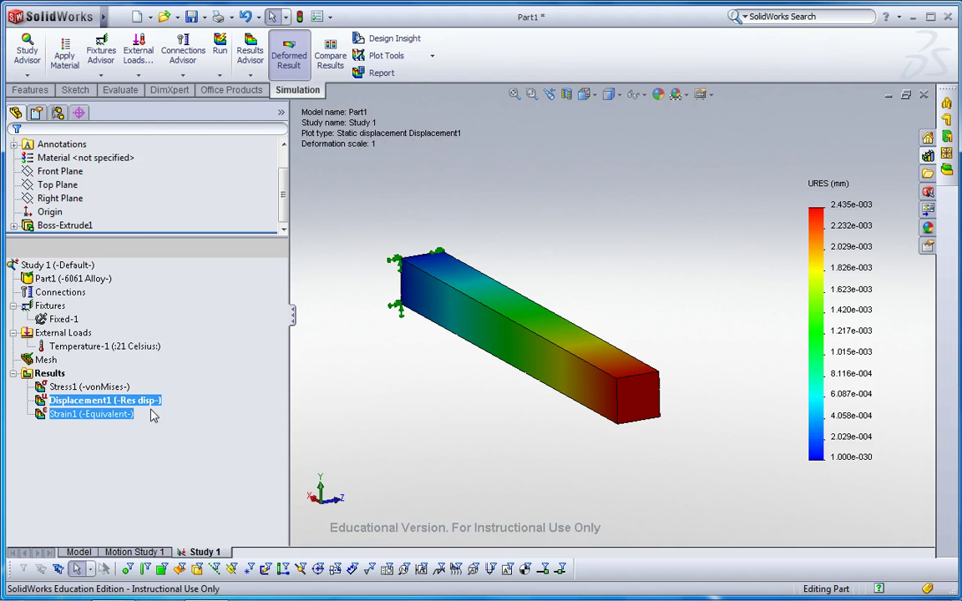
pyautogui.rightClick(132, 401)
# Switch Displacement1 to show UX: X Displacement.
pyautogui.click(207, 181)
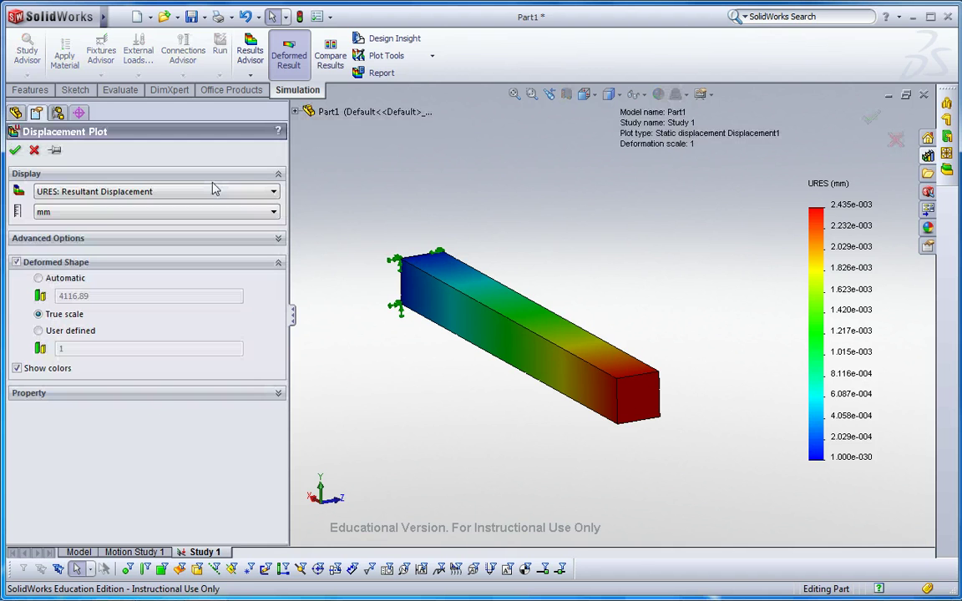
pyautogui.click(121, 195)
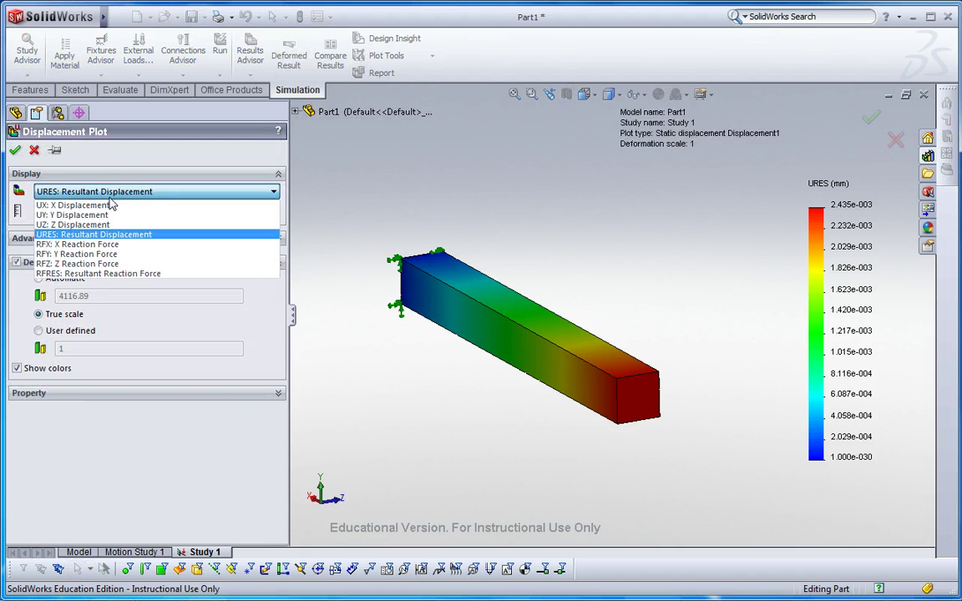
pyautogui.click(96, 203)
pyautogui.click(16, 150)
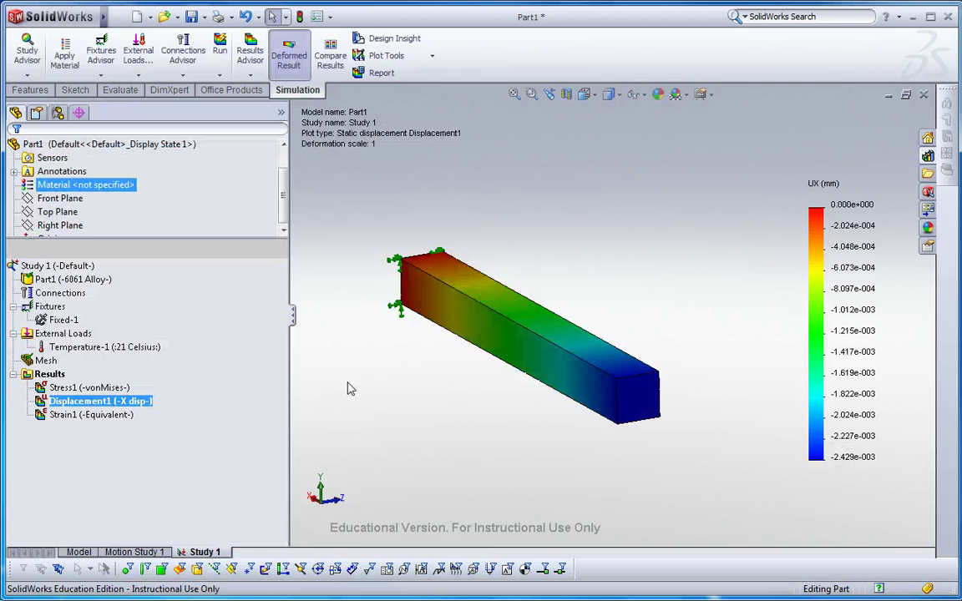
# Set the plot's deformed shape to Automatic, giving scale 4116.89.
pyautogui.rightClick(140, 399)
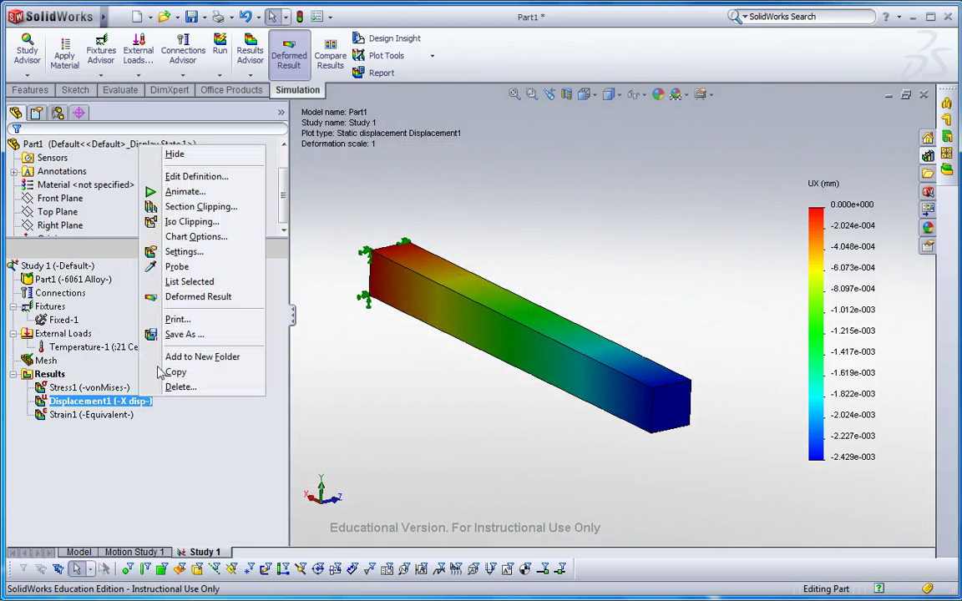
pyautogui.click(187, 176)
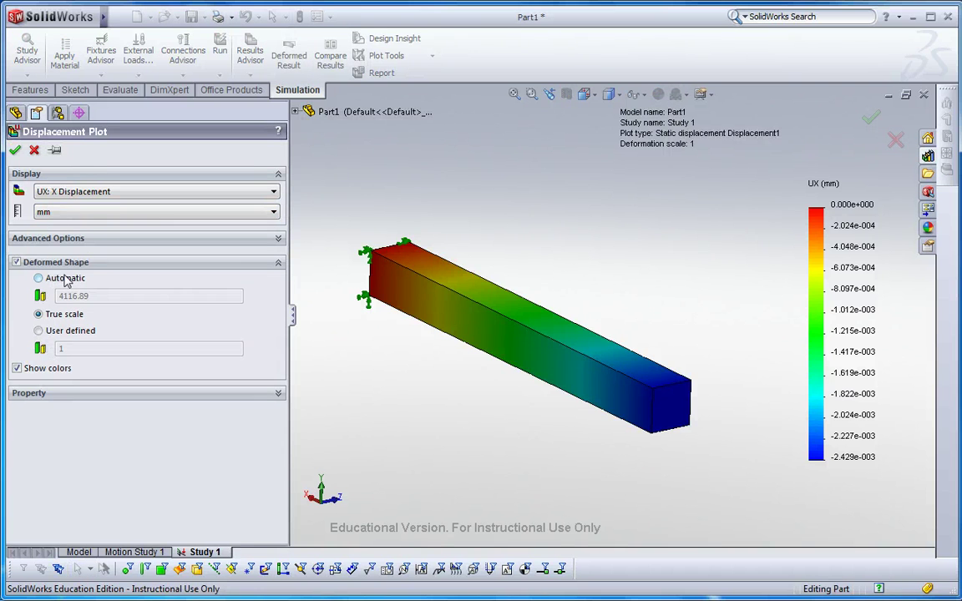
pyautogui.click(38, 277)
pyautogui.click(15, 150)
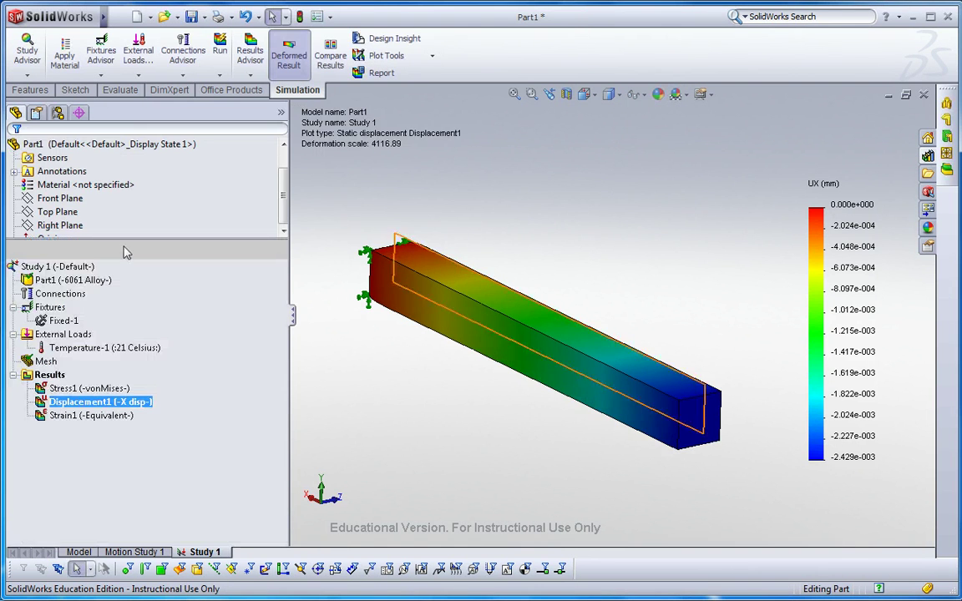
# Animate the beam's X-displacement elongation, then close the animation.
pyautogui.rightClick(109, 405)
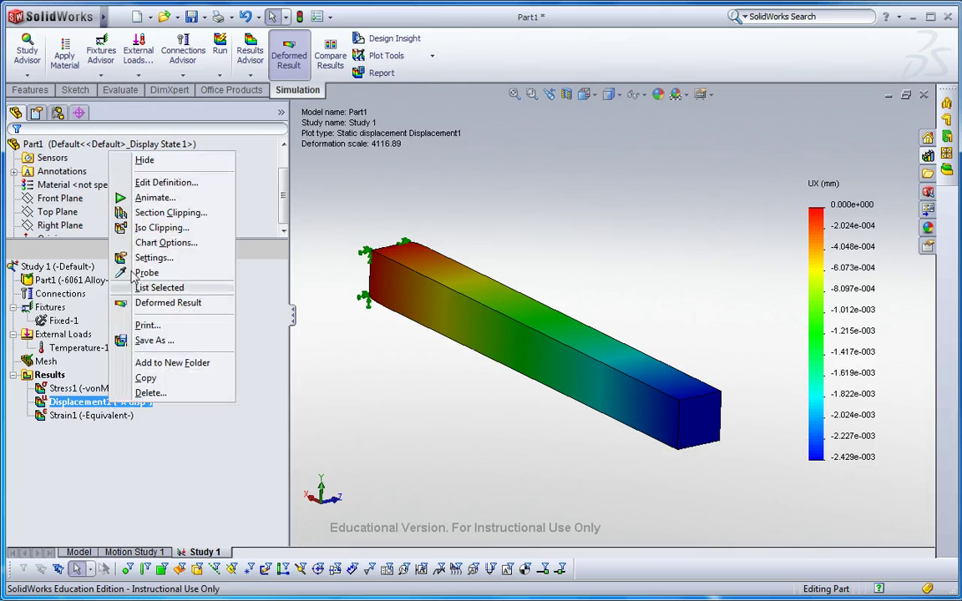
pyautogui.click(133, 178)
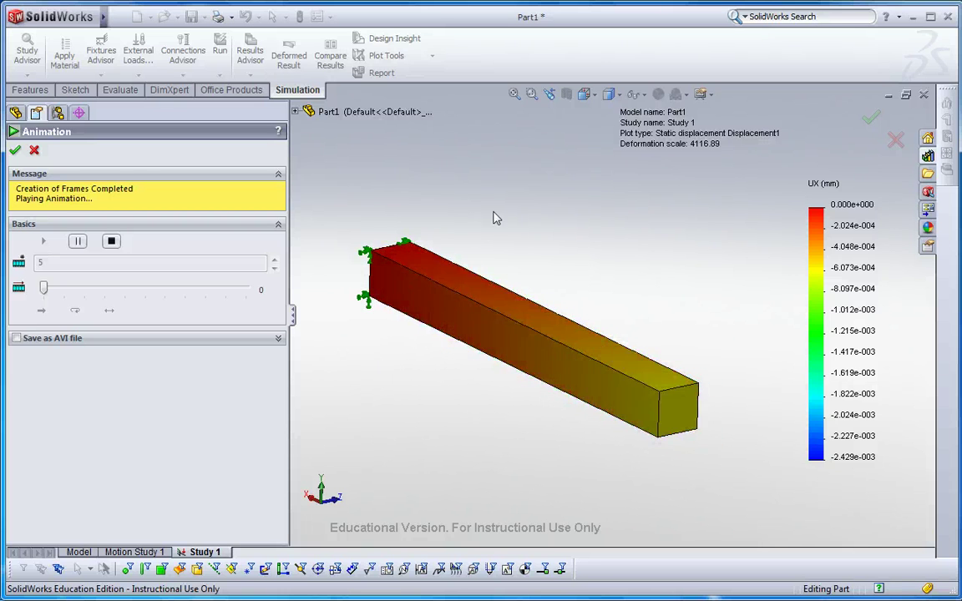
pyautogui.click(15, 150)
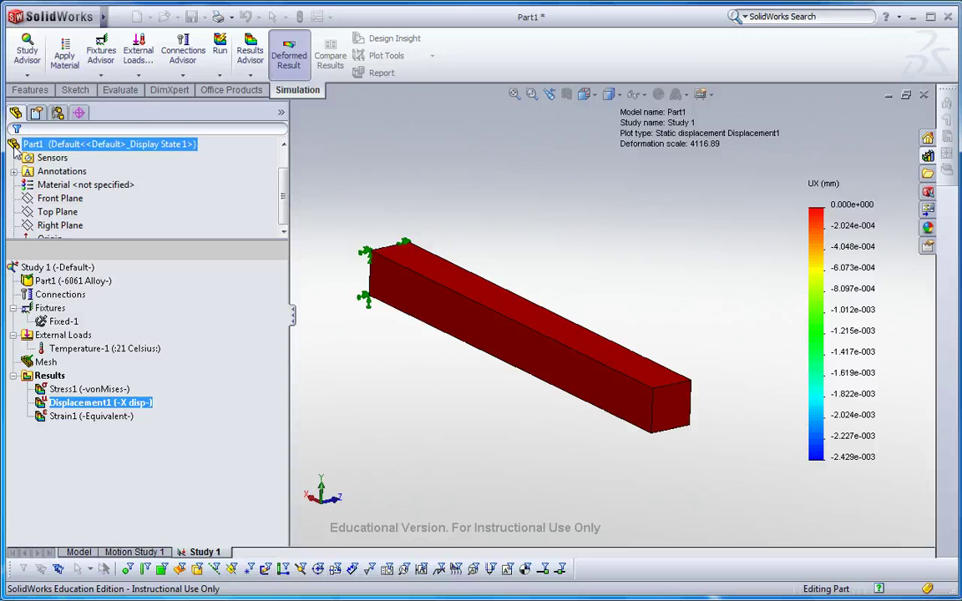